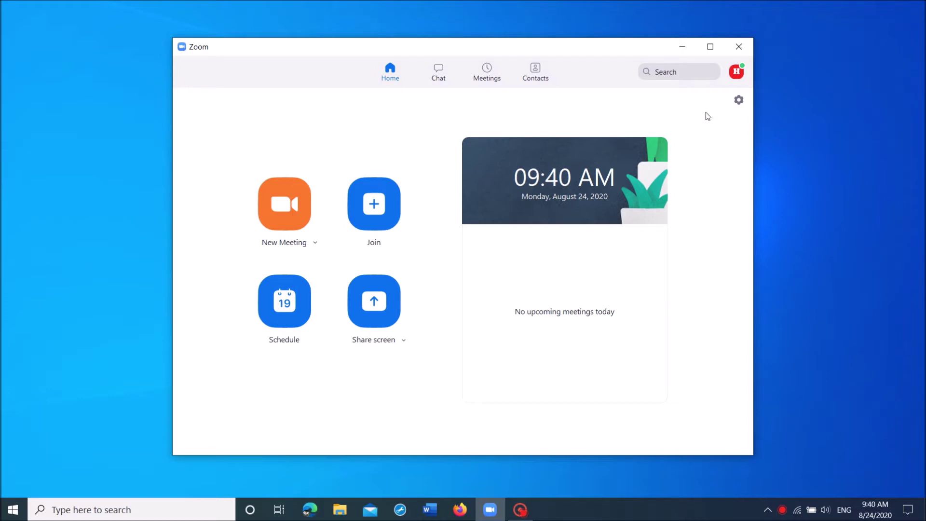
# Step: Open Zoom Settings from the gear icon on the Home screen
pyautogui.click(739, 100)
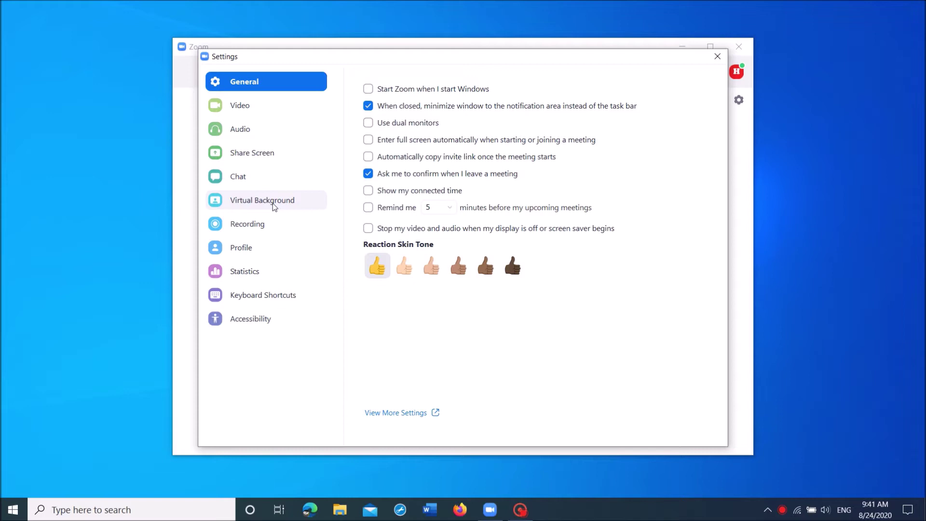
# Step: Apply the Beach virtual background, then start adding a custom background
pyautogui.click(275, 208)
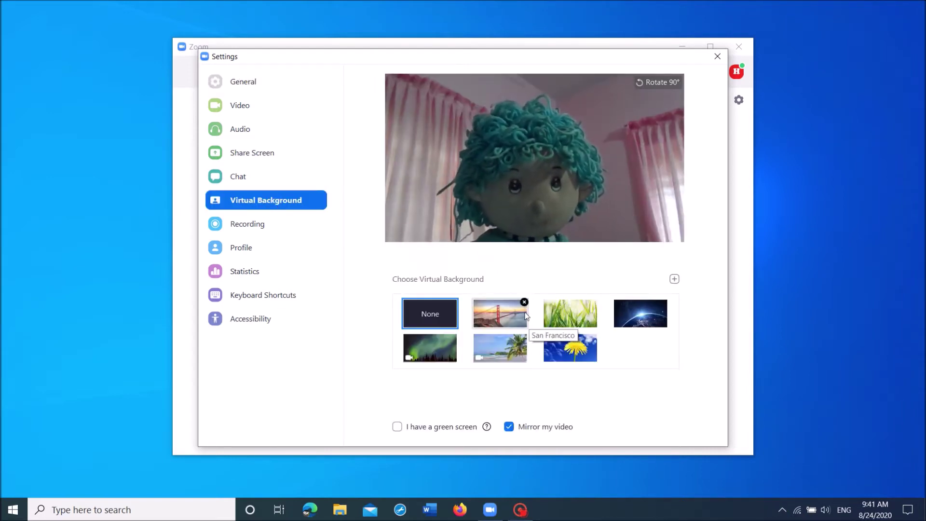
pyautogui.click(502, 319)
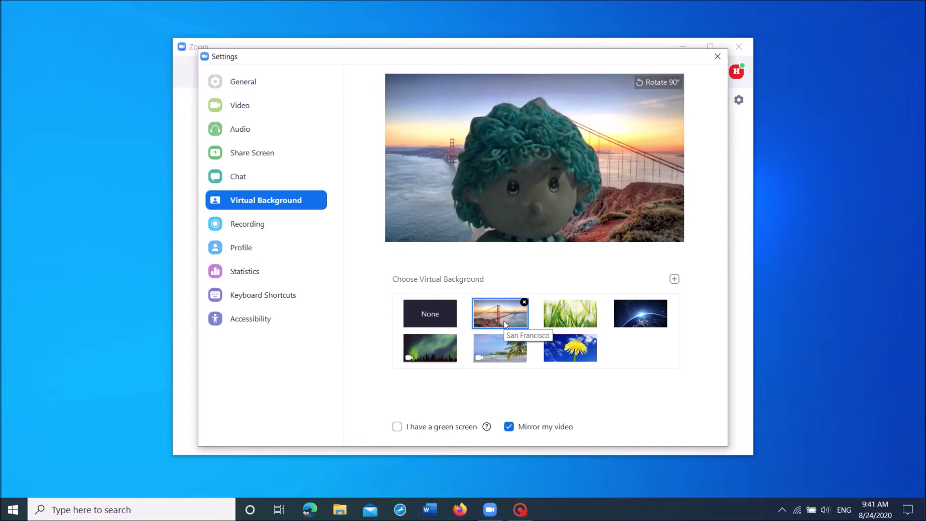
pyautogui.click(493, 349)
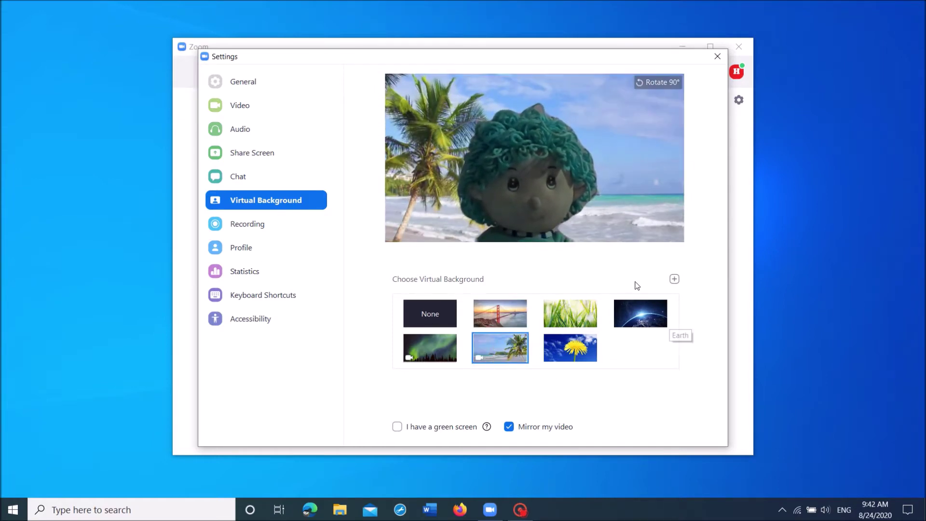
pyautogui.click(675, 280)
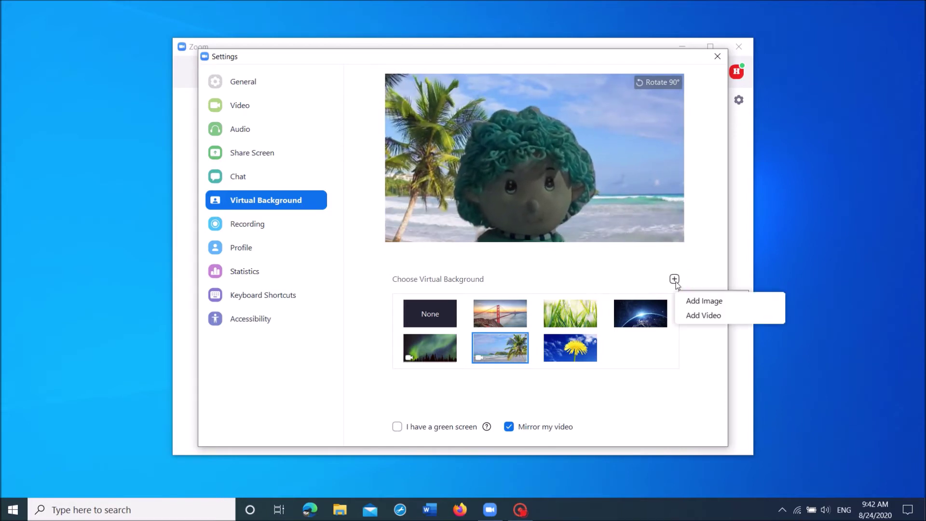
# Step: Add the Best Wallpapers (141) cloudy sky image as a virtual background
pyautogui.click(690, 300)
pyautogui.scroll(-2, 655, 258)
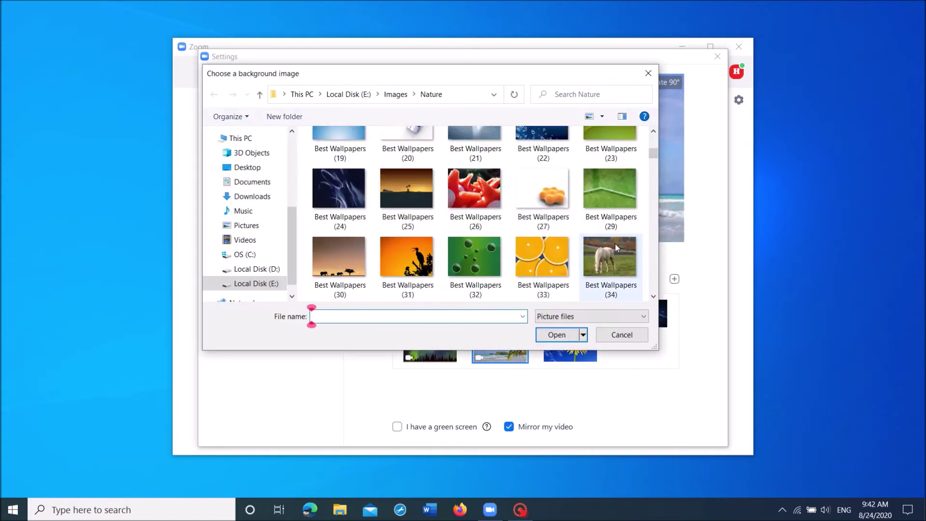
pyautogui.scroll(-2, 615, 243)
pyautogui.scroll(-2, 615, 244)
pyautogui.scroll(-2, 606, 281)
pyautogui.scroll(-2, 606, 281)
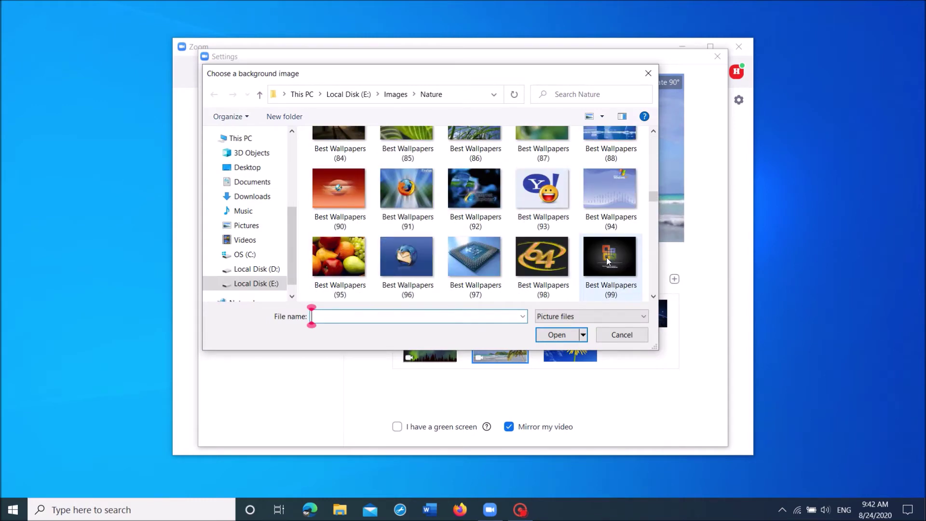
pyautogui.scroll(-3, 588, 242)
pyautogui.scroll(-2, 587, 243)
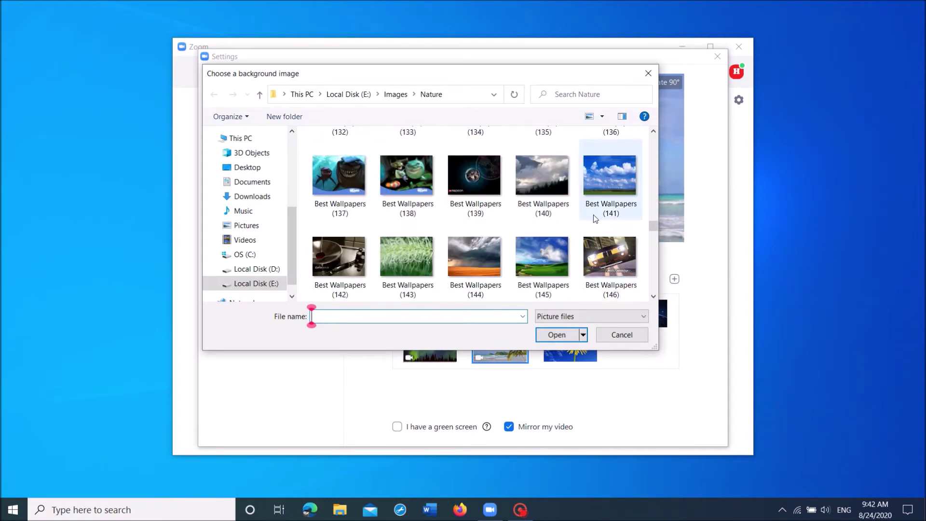
pyautogui.doubleClick(616, 181)
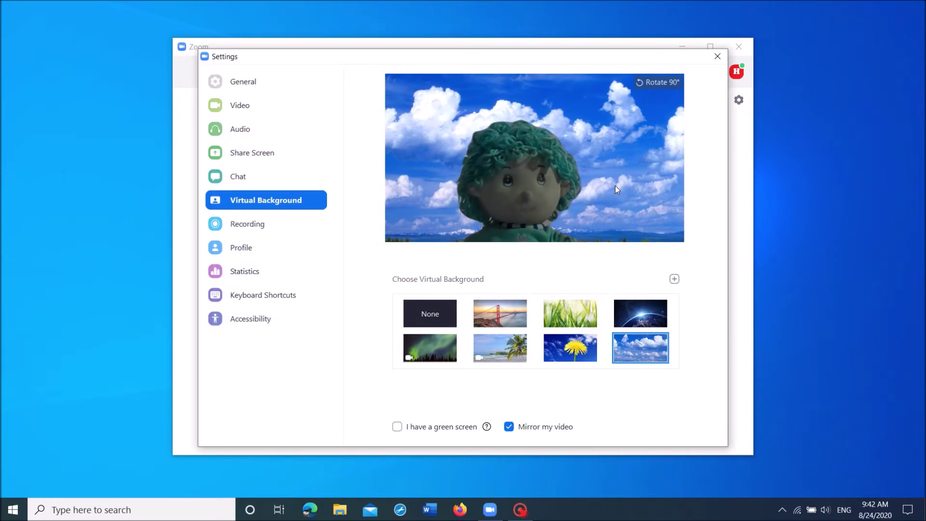
# Step: Close Settings and show the meeting's camera options list from the Stop Video caret
pyautogui.click(718, 57)
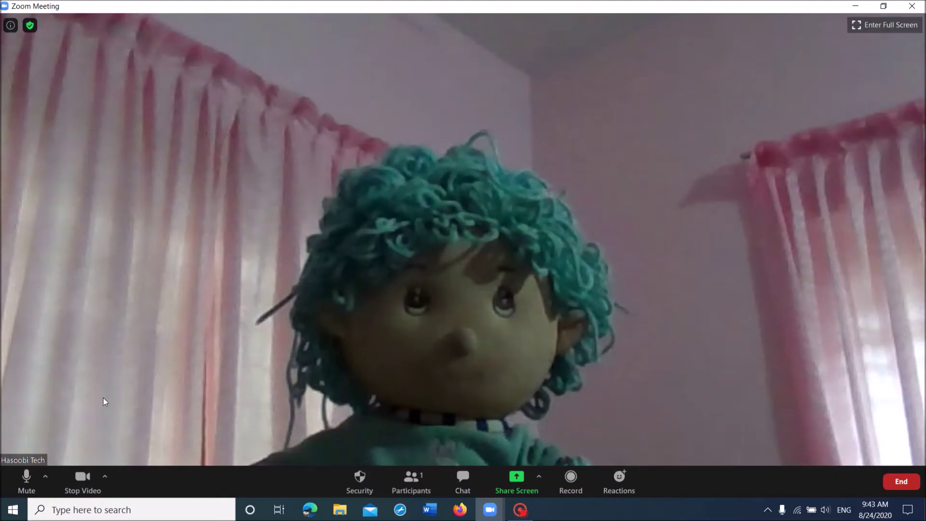
pyautogui.click(108, 478)
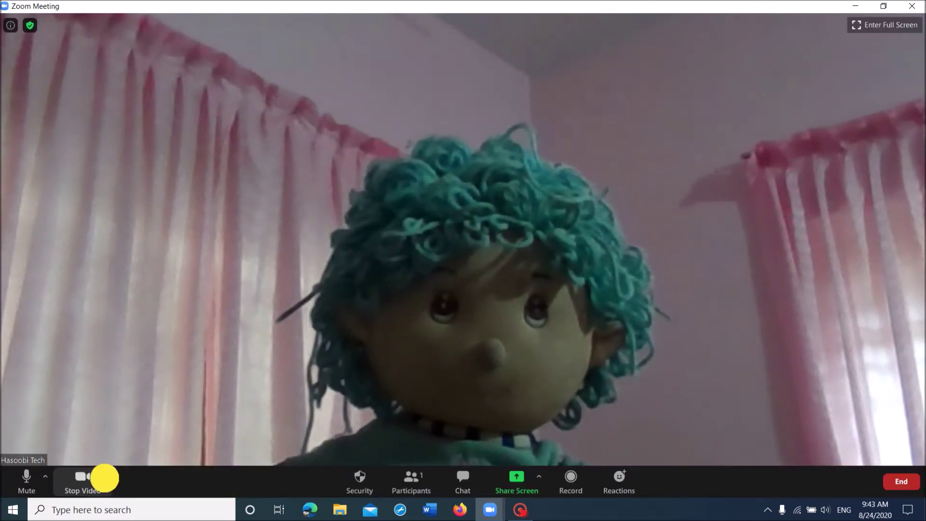
pyautogui.click(105, 477)
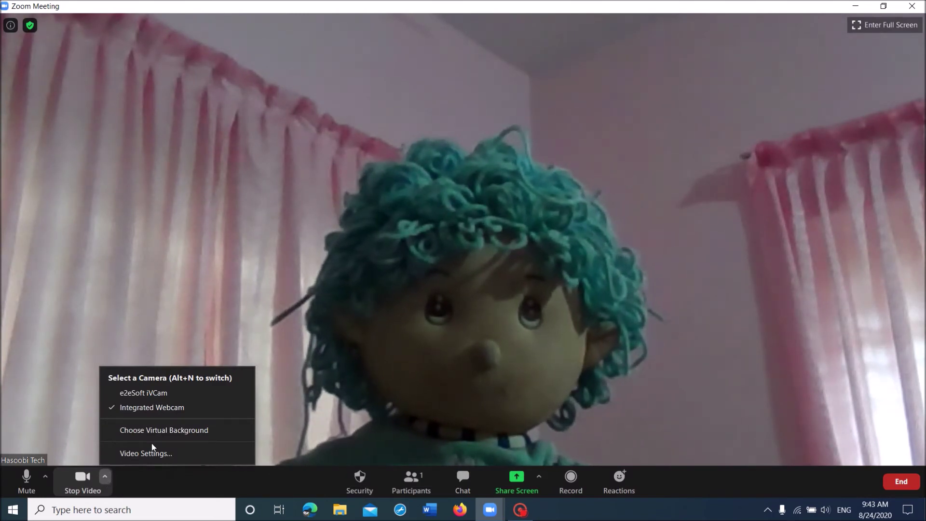
# Step: Apply the Beach virtual background to the meeting video and close Settings
pyautogui.click(174, 431)
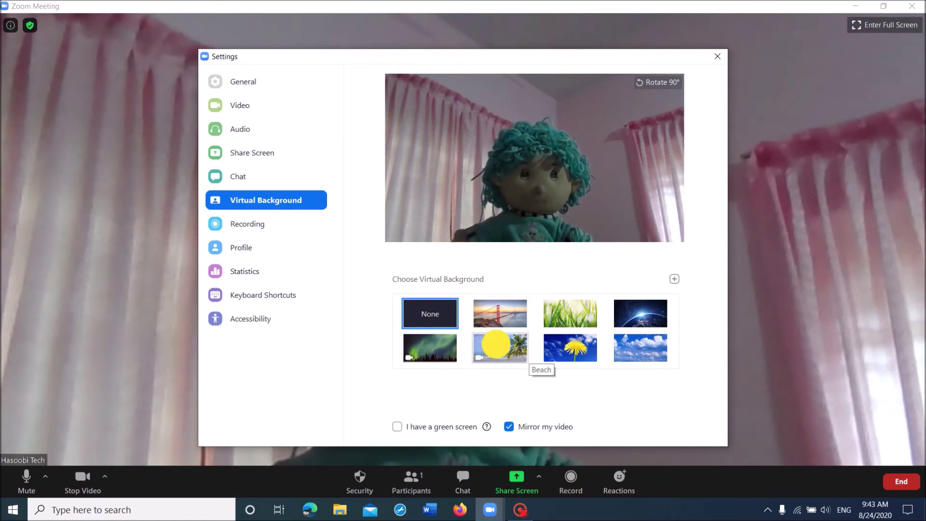
pyautogui.click(496, 345)
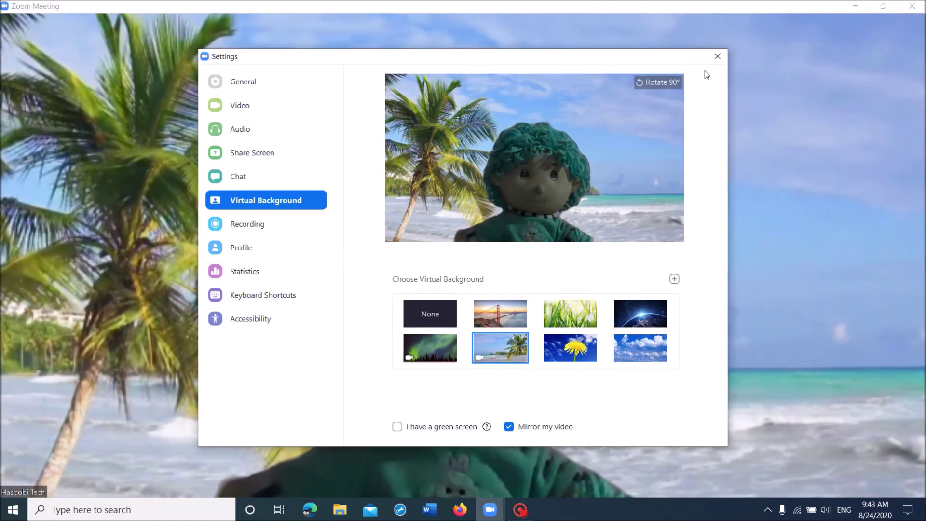
pyautogui.click(717, 55)
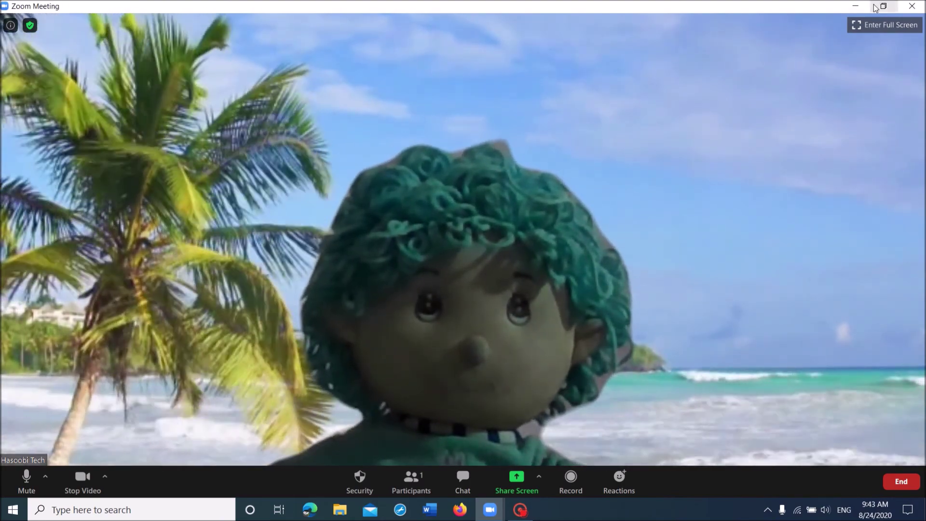
# Step: Minimize the Zoom Meeting window to a floating beach-background video
pyautogui.click(855, 6)
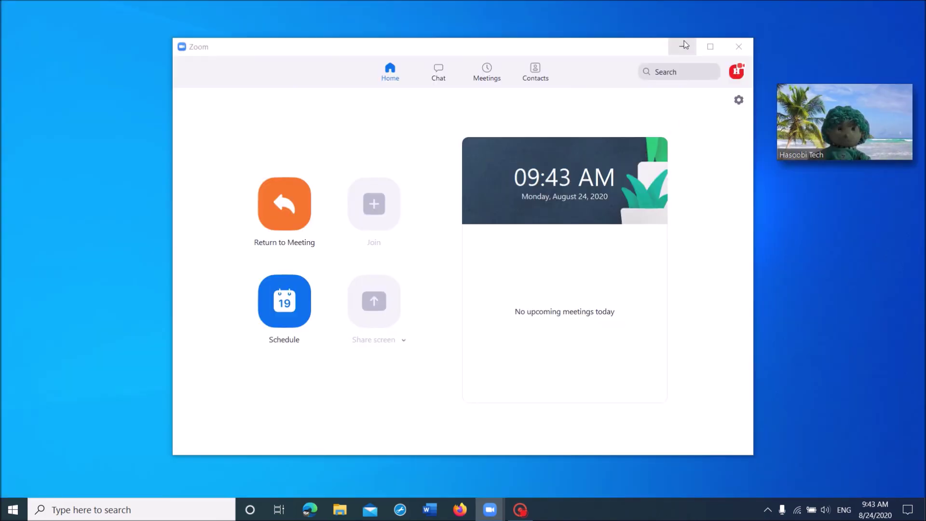